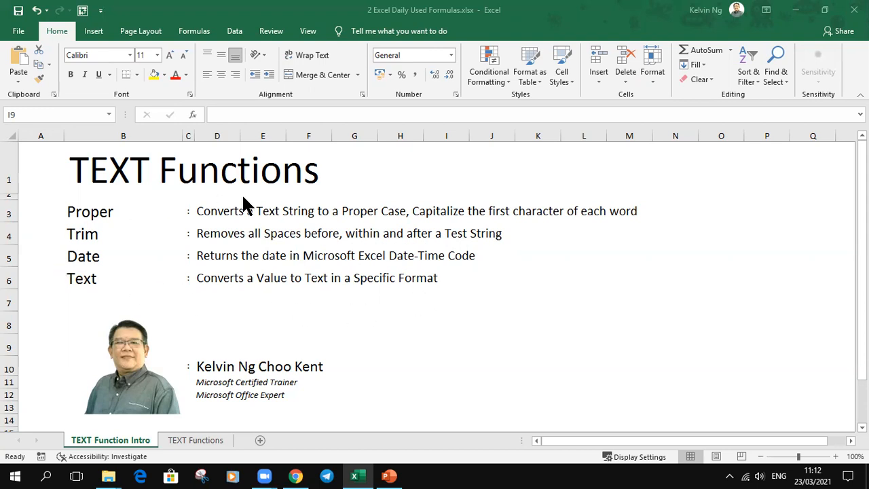
On the TEXT Functions sheet, enter =PROPER(N5) in cell O5 to convert the first customer name to proper case.
left_click(203, 438)
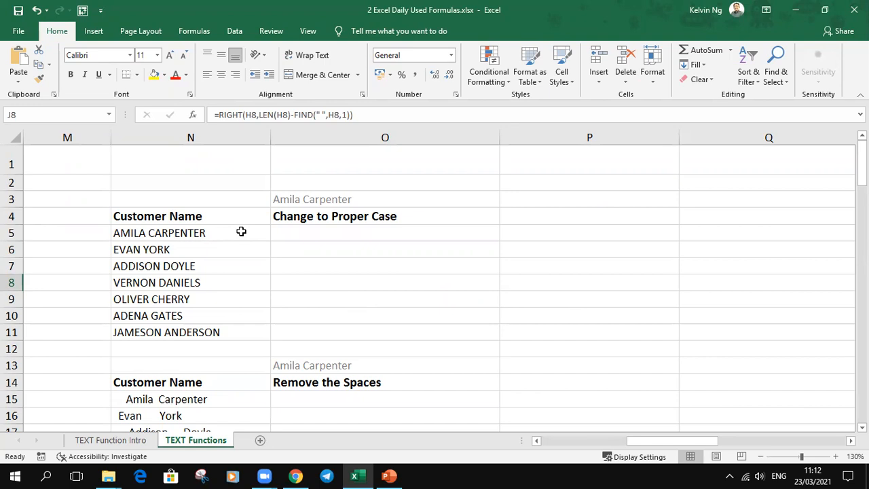
left_click_drag(241, 231, 237, 328)
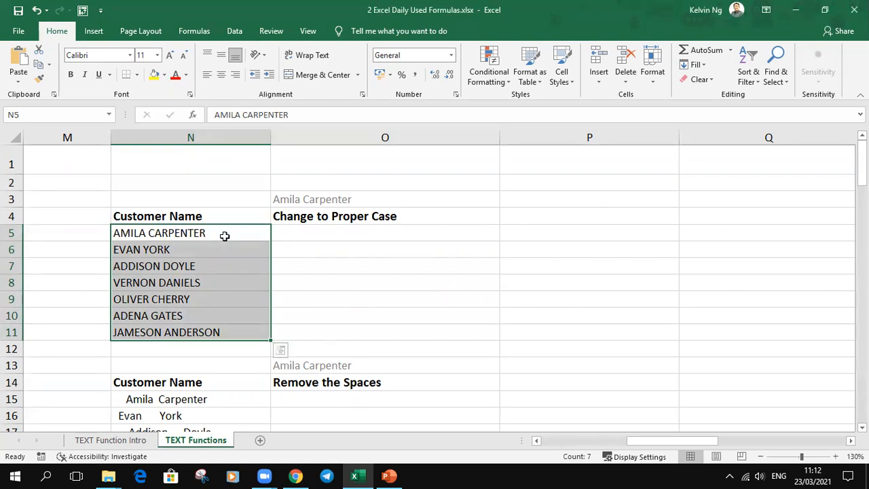
left_click(325, 237)
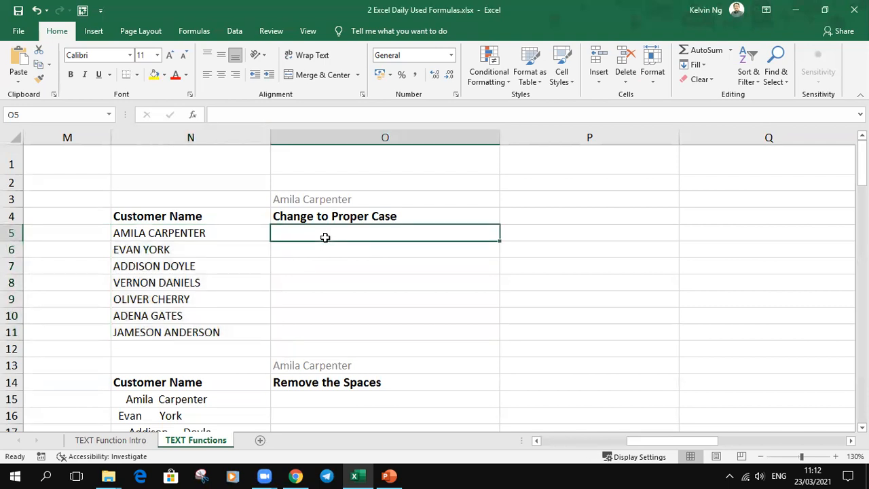
type("=proper")
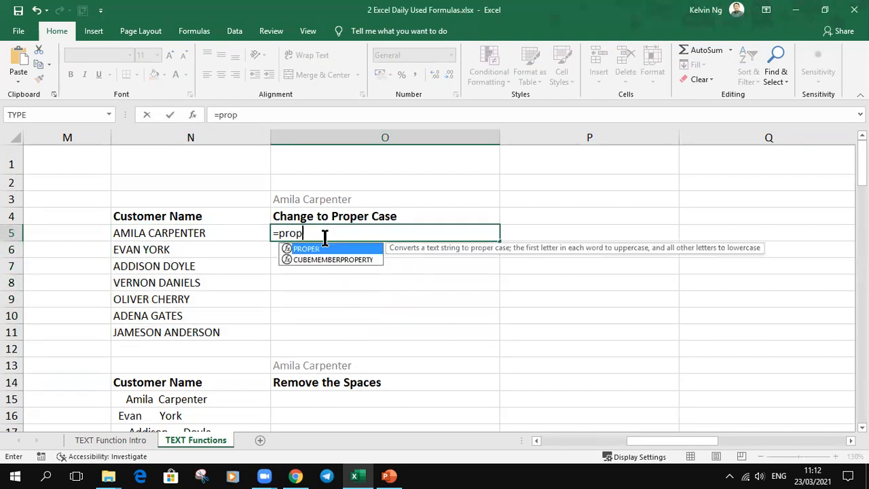
key("Tab")
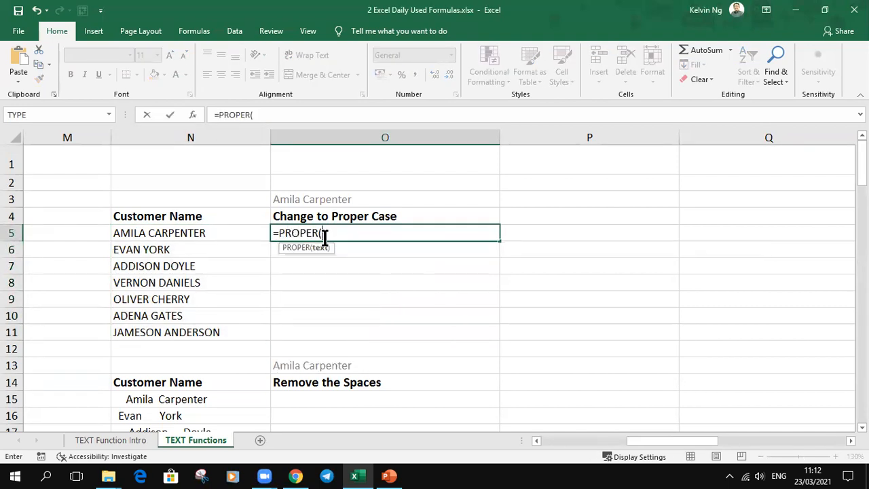
left_click(222, 232)
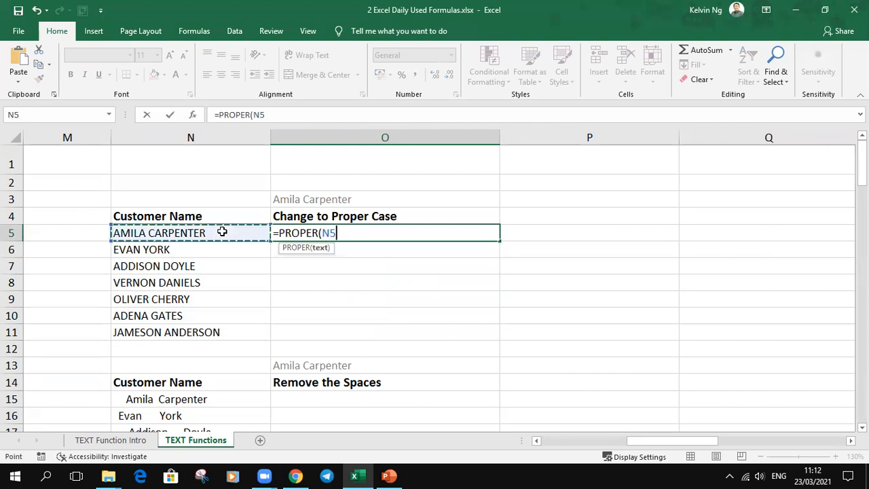
key("Return")
Fill the PROPER formula from O5 down through O11.
left_click(479, 235)
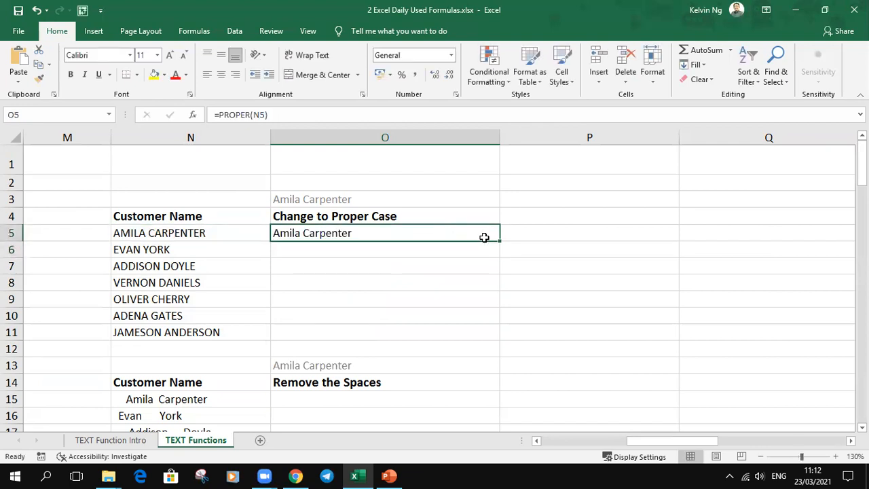
left_click_drag(498, 242, 500, 336)
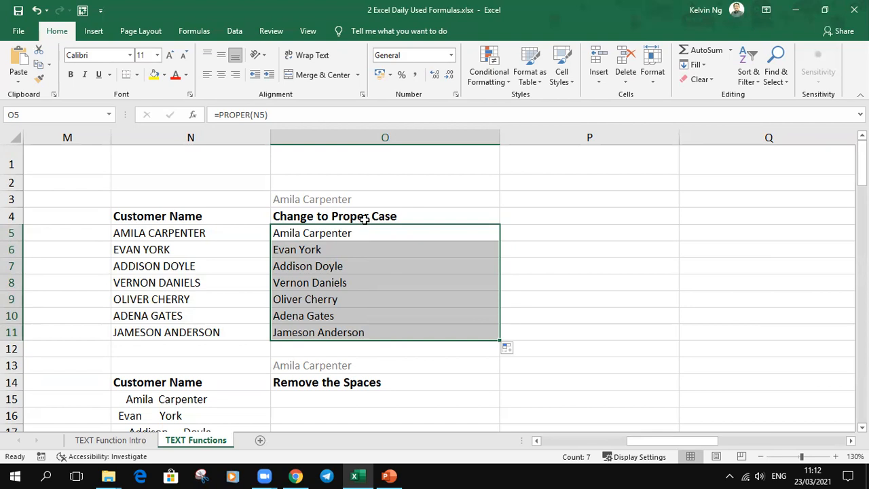
left_click(571, 315)
Enter =TRIM(N15) in cell O15 under Remove the Spaces and fill the formula down through O21.
scroll(570, 315, "down", 2)
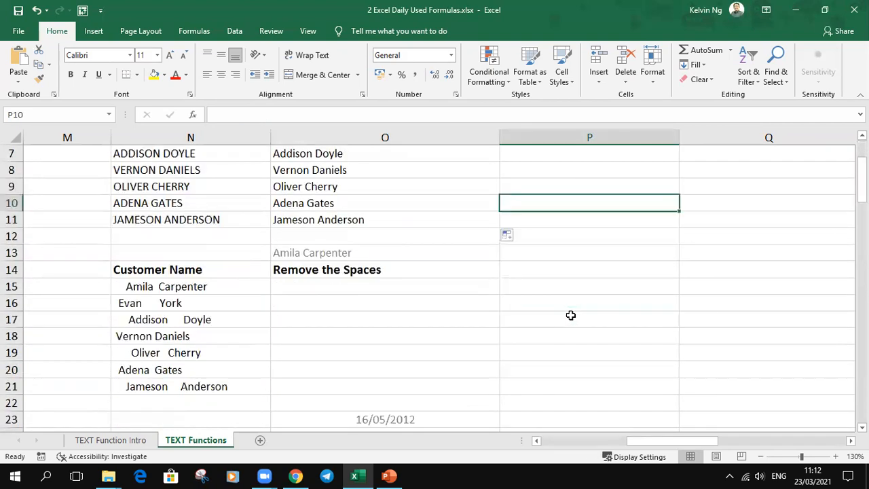
scroll(570, 315, "down", 1)
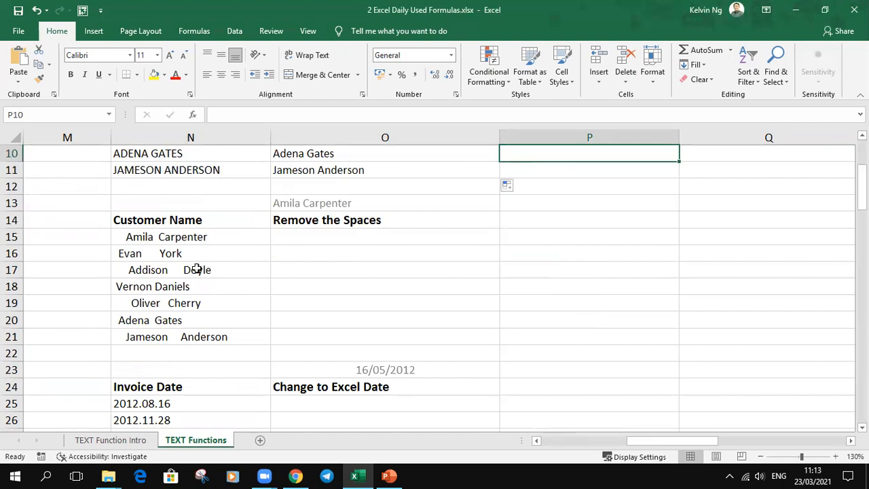
left_click_drag(191, 237, 216, 337)
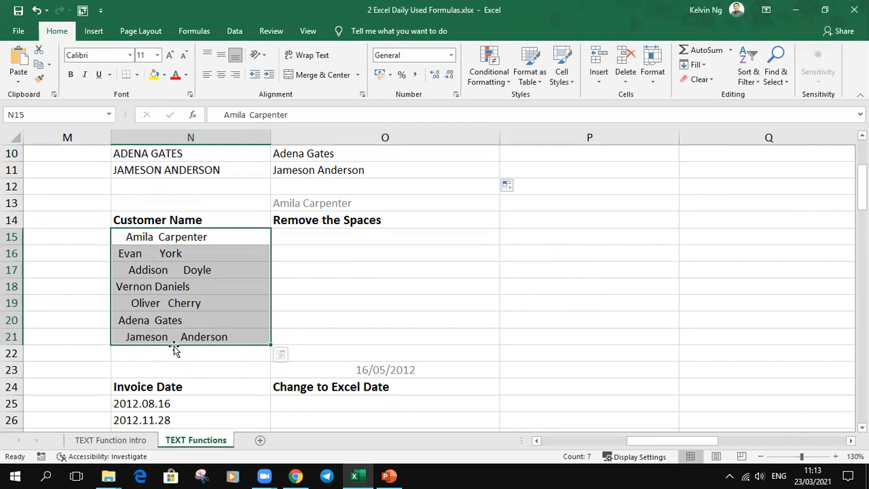
left_click(364, 239)
double_click(365, 239)
type("=trim")
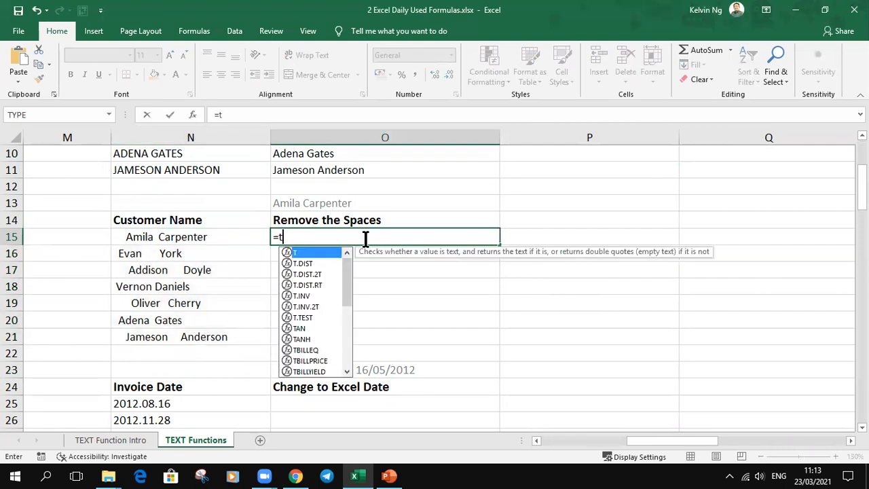
key("Tab")
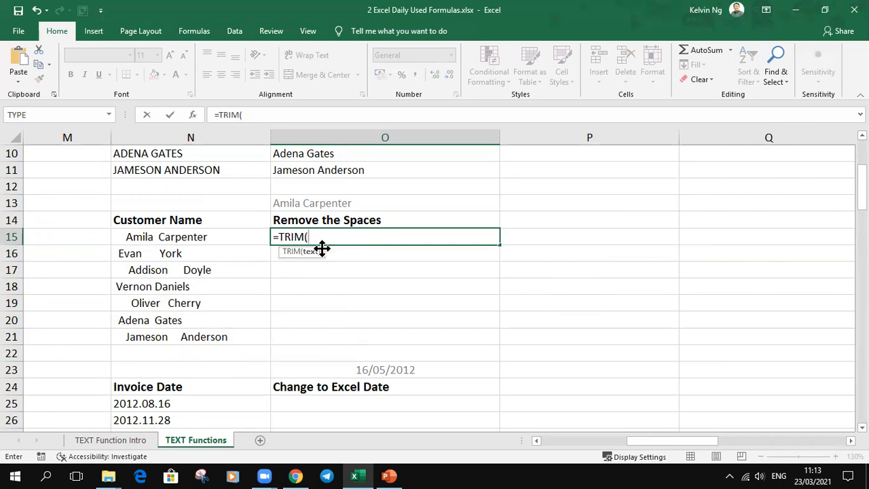
left_click(232, 238)
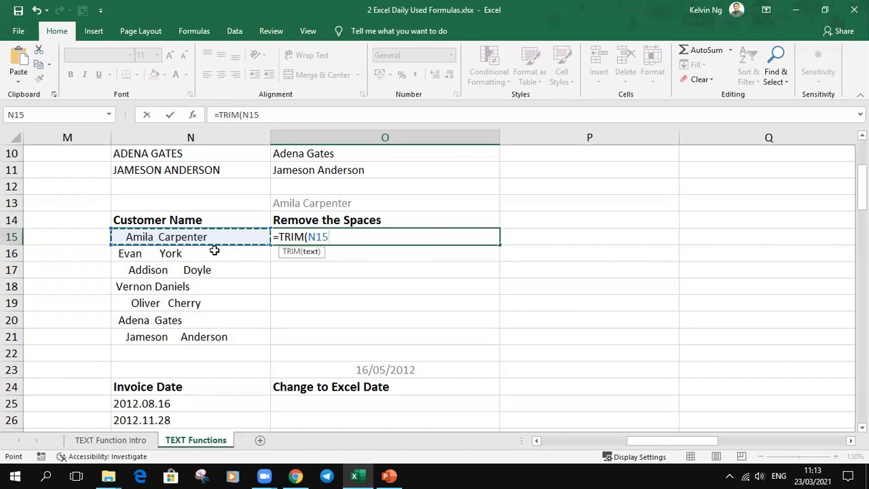
key("Return")
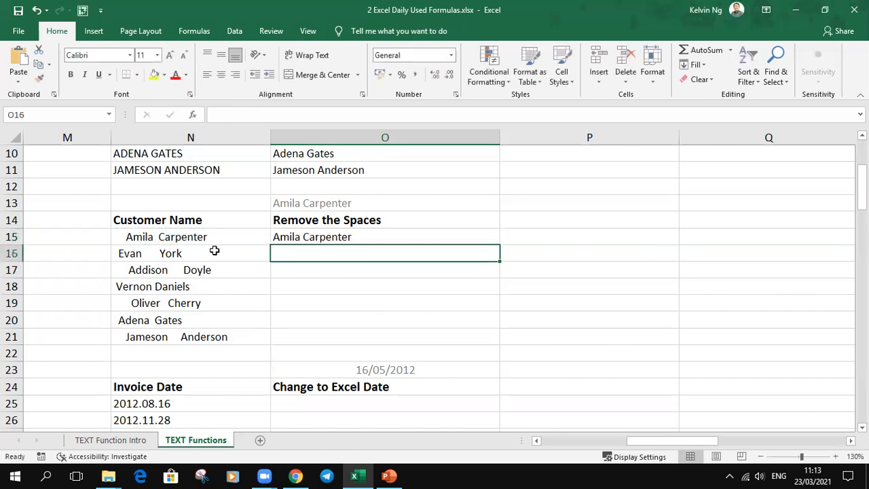
left_click(429, 240)
left_click_drag(500, 244, 499, 343)
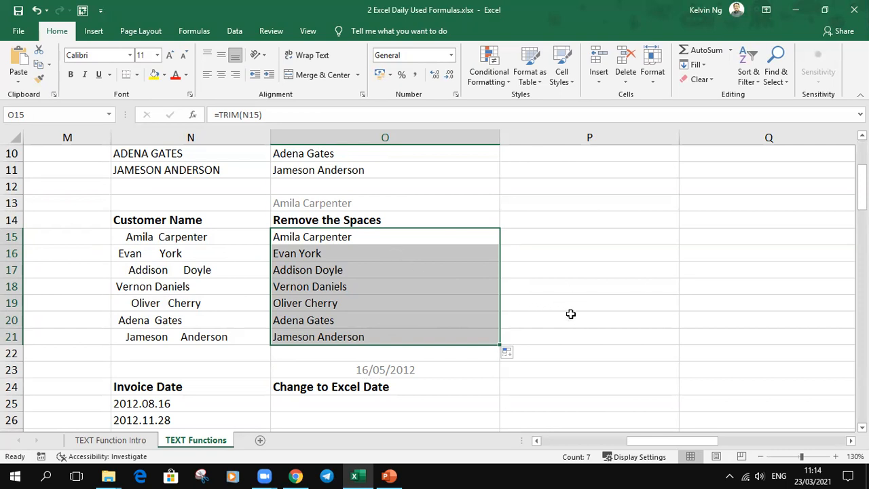
Start a DATE formula in cell O25 under Change to Excel Date, with LEFT(N25,4) as the year argument.
scroll(570, 317, "down", 2)
scroll(571, 316, "down", 2)
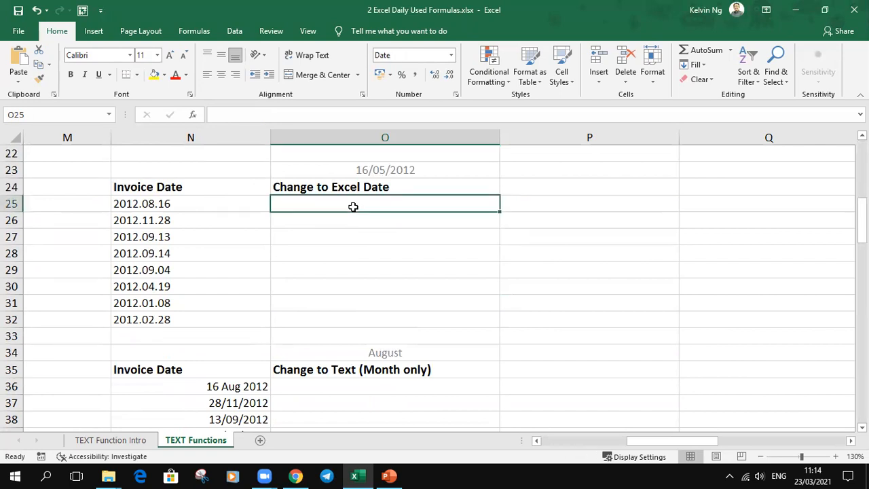
left_click_drag(176, 204, 186, 319)
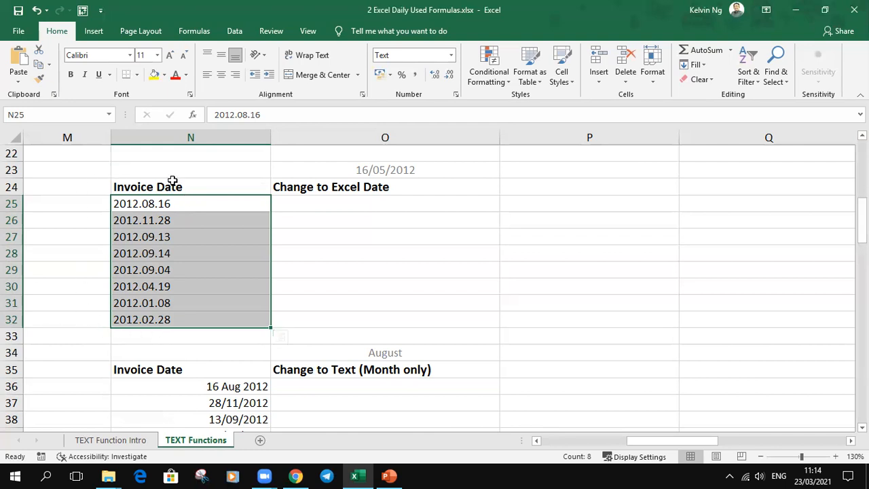
left_click(362, 202)
type("=da")
key("Tab")
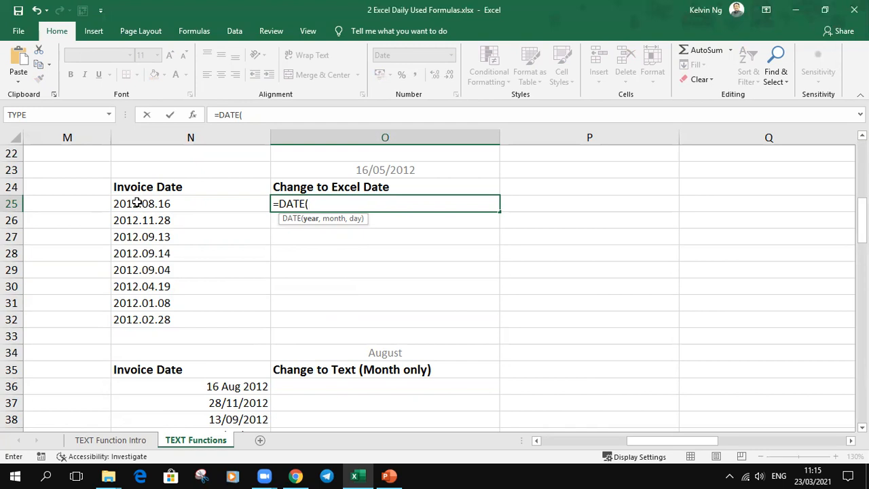
type("left")
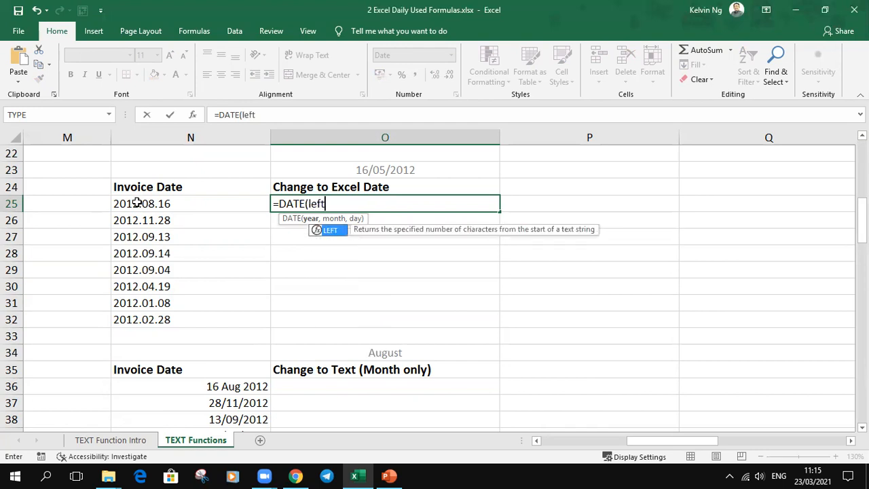
key("Tab")
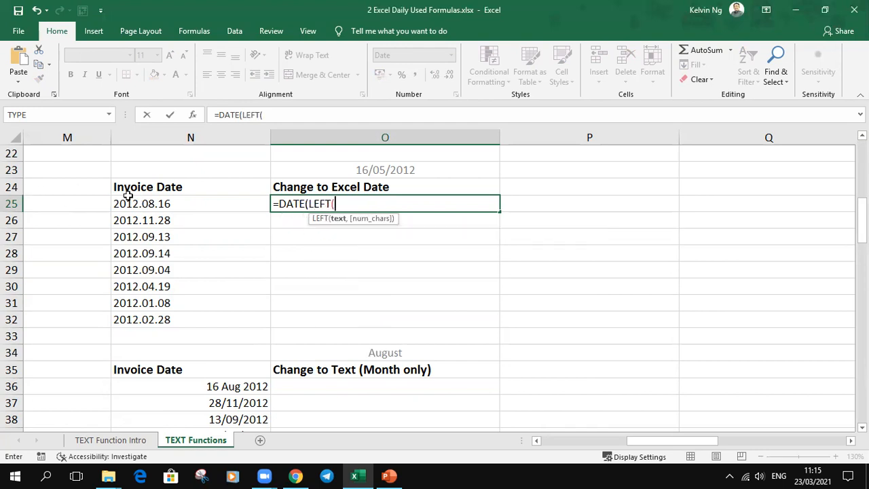
left_click(141, 205)
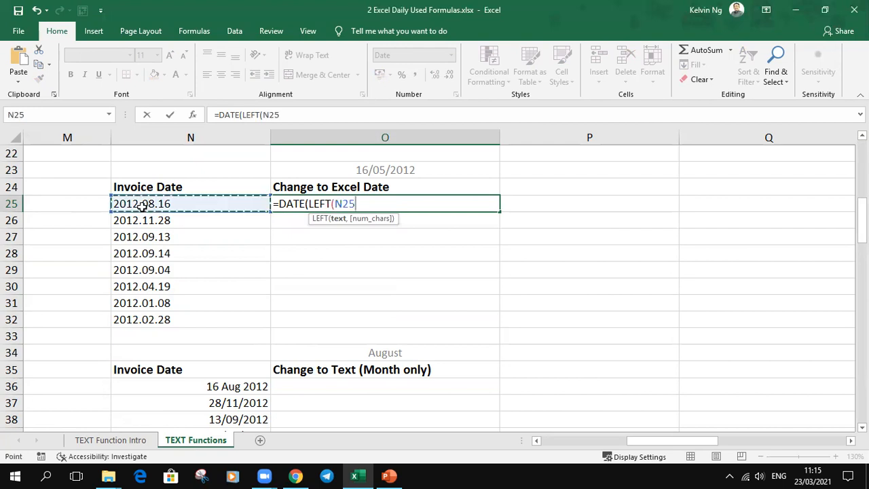
type(",")
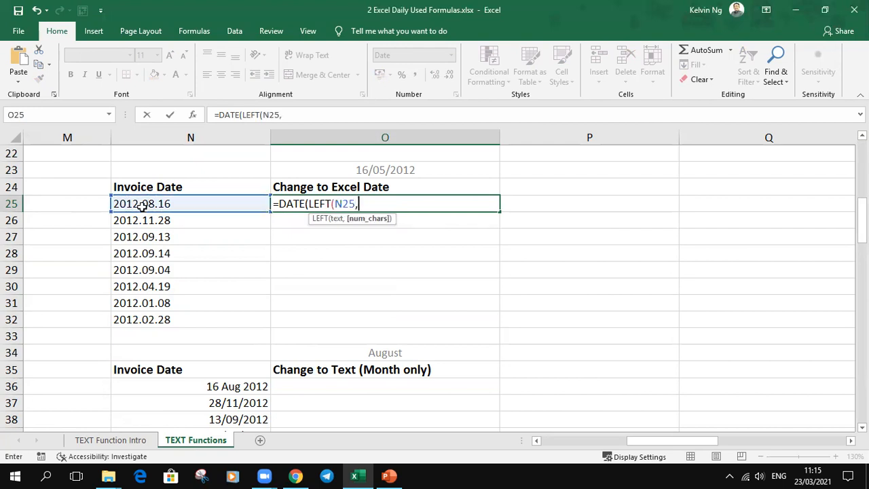
type("4)")
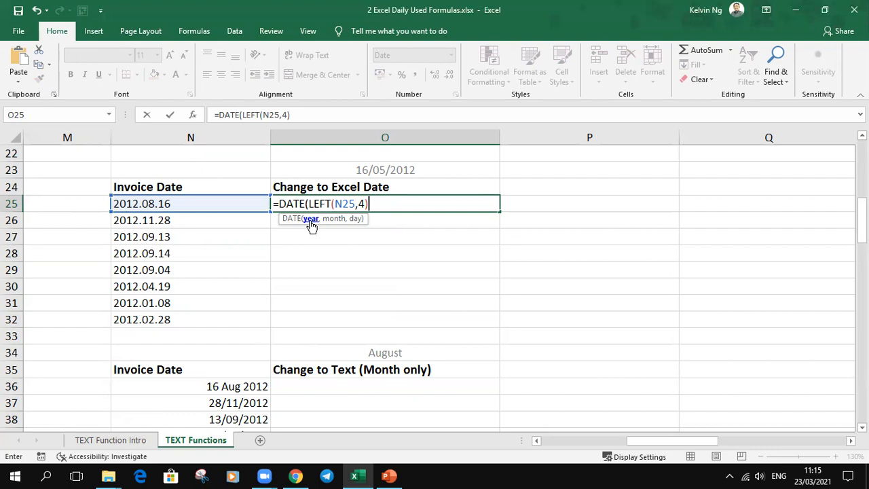
Add MID(N25,6,2) as the month argument of the DATE formula in O25.
type(",")
type("mid")
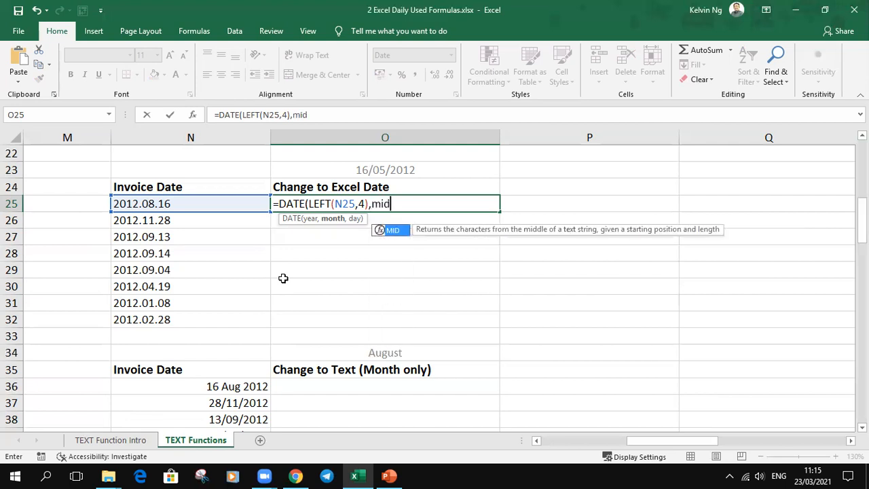
key("Tab")
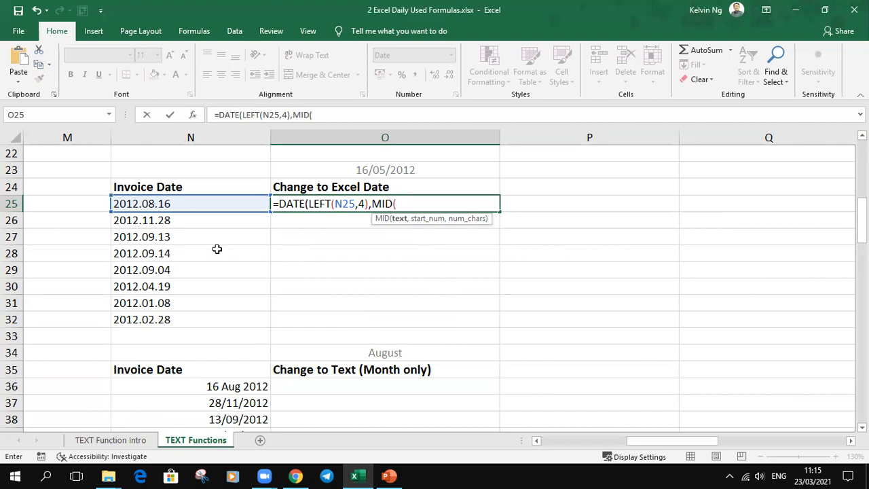
left_click(164, 204)
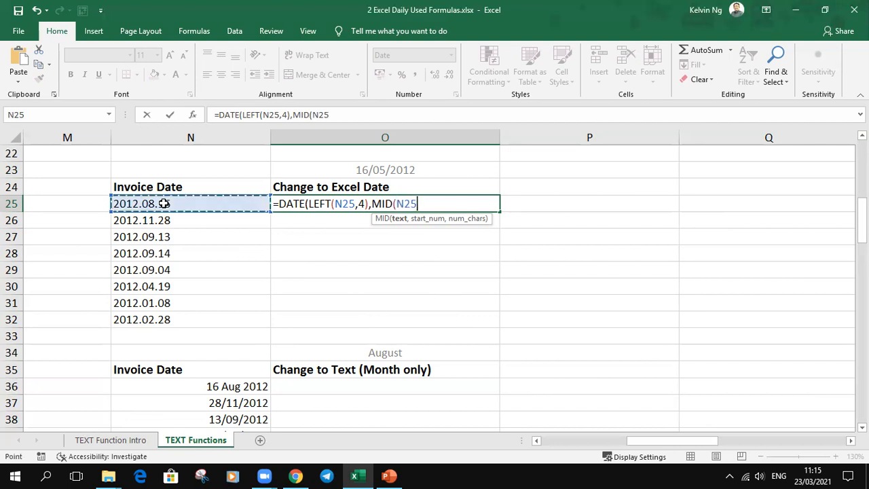
type(",6")
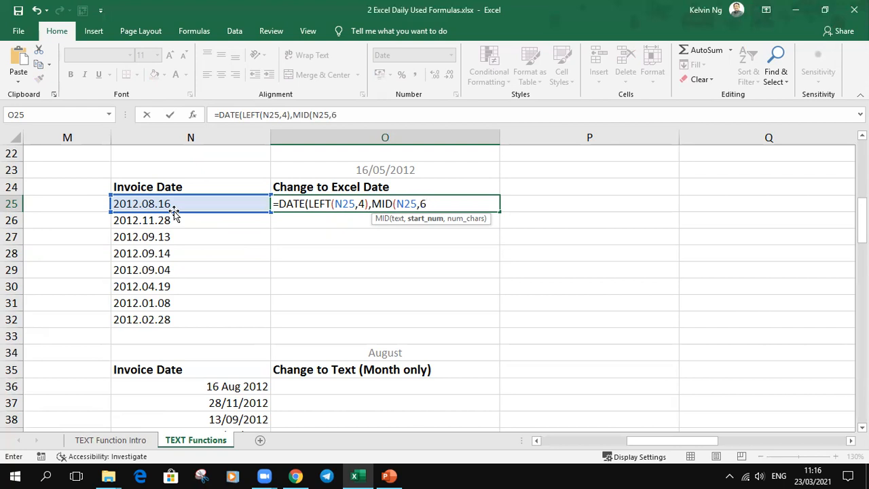
type(",")
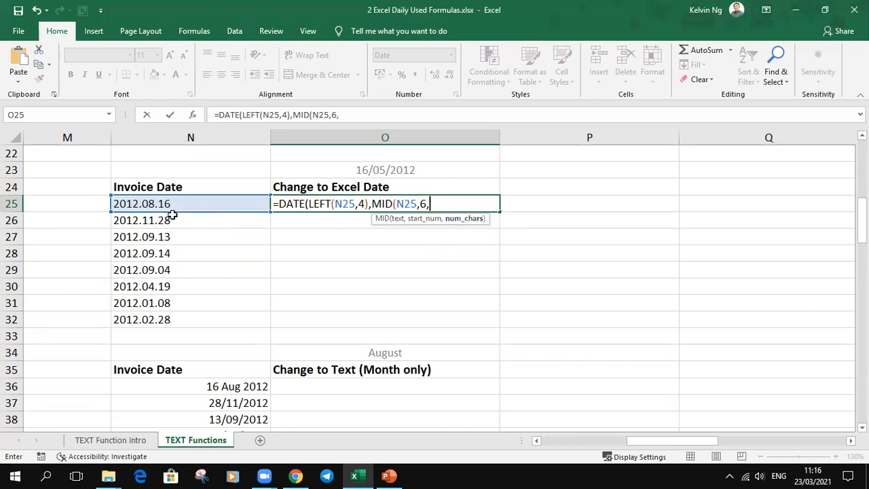
type("2),")
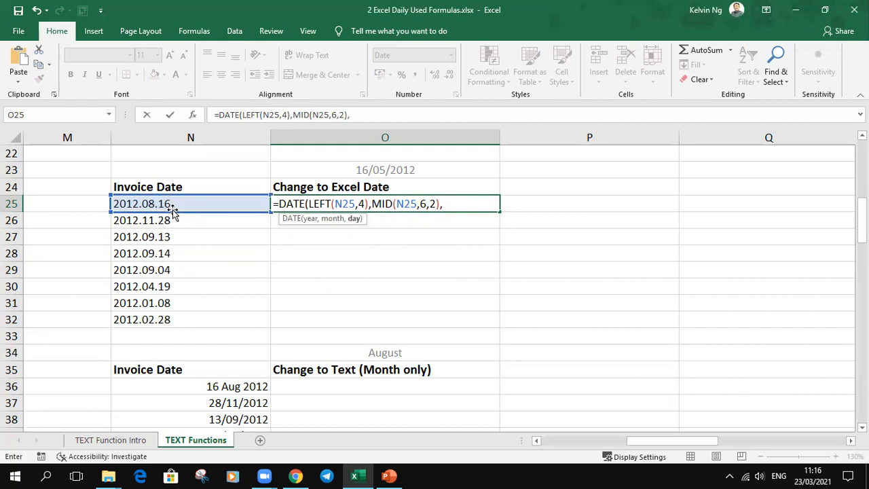
Add RIGHT(N25,2) as the day argument and complete the DATE formula in O25.
type("rig")
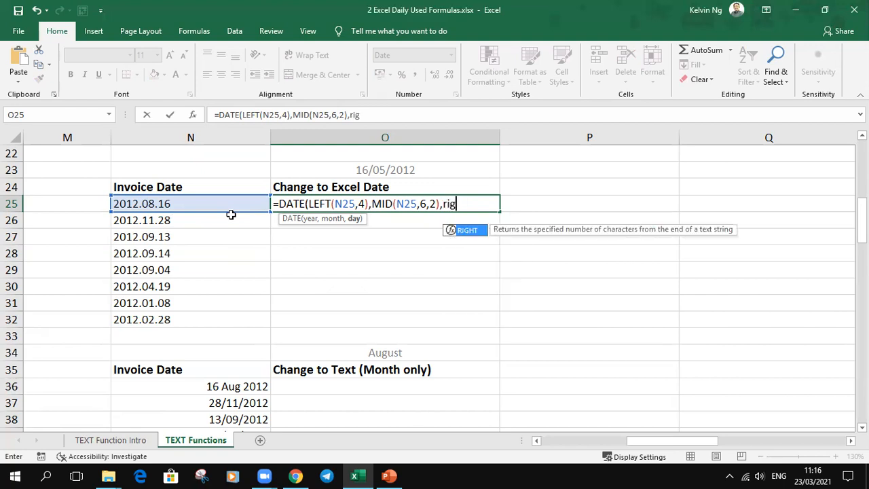
key("Tab")
left_click(229, 203)
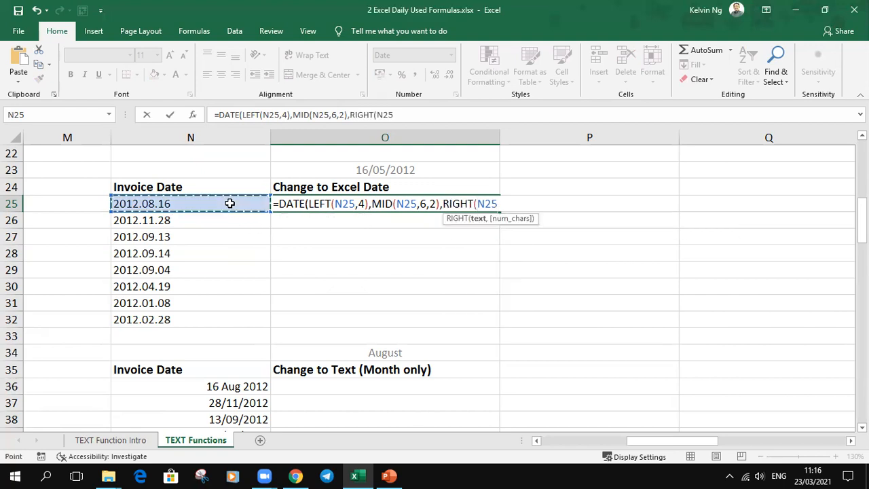
type(",2")
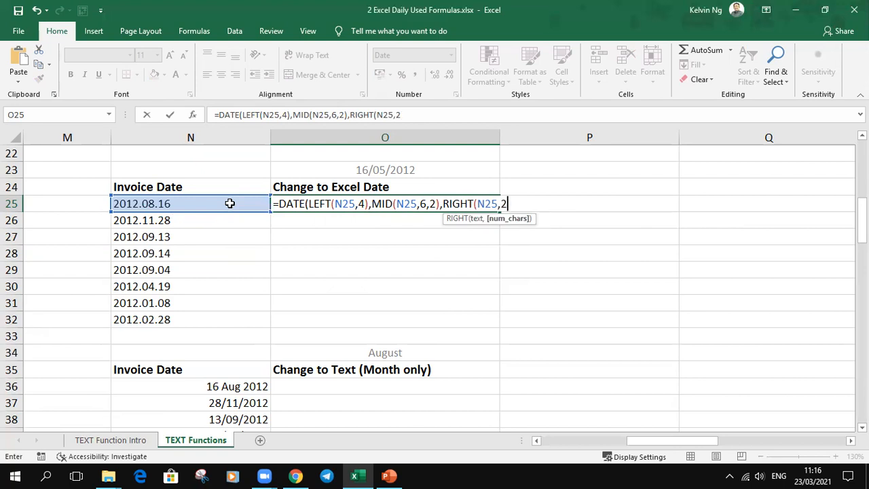
type("))")
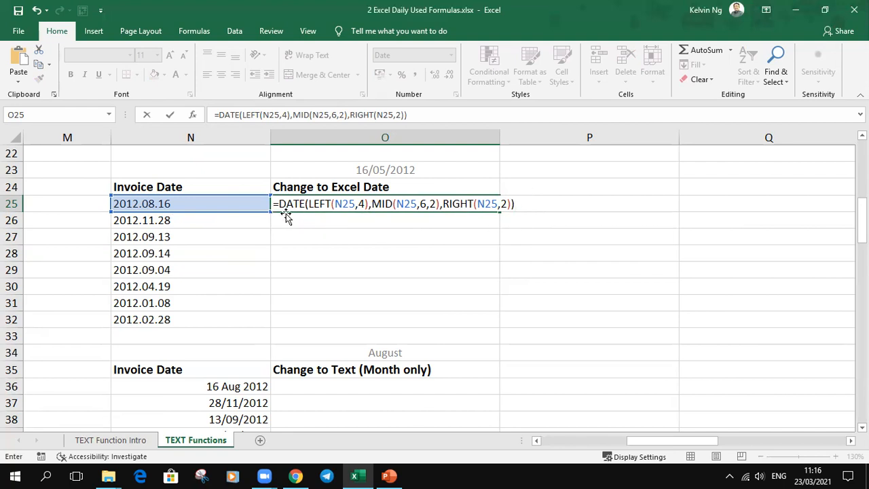
key("Return")
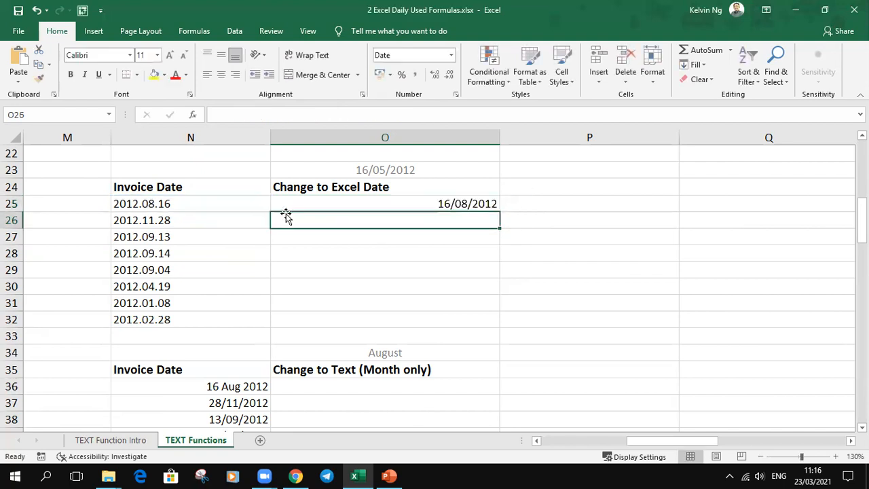
Fill the DATE formula from O25 down through O32 and review the LEFT(N25,4) year argument in O25.
left_click(485, 206)
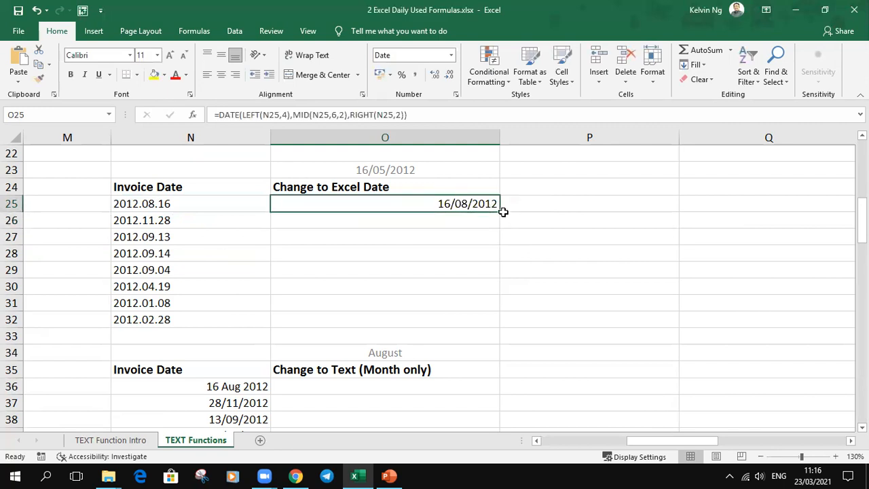
left_click_drag(501, 210, 501, 324)
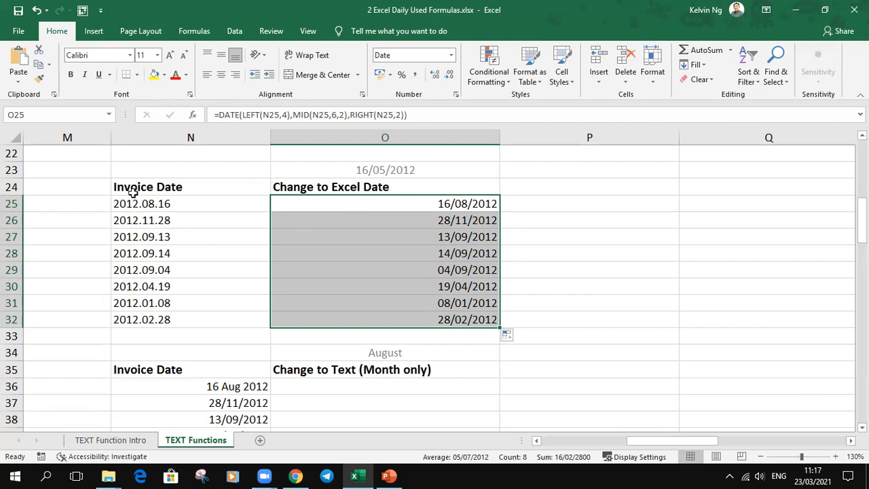
double_click(434, 202)
left_click_drag(365, 207, 310, 208)
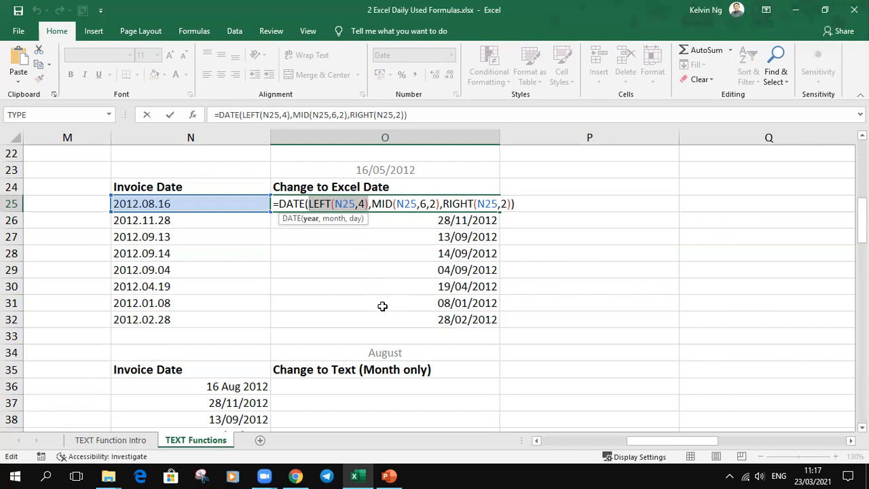
key("Return")
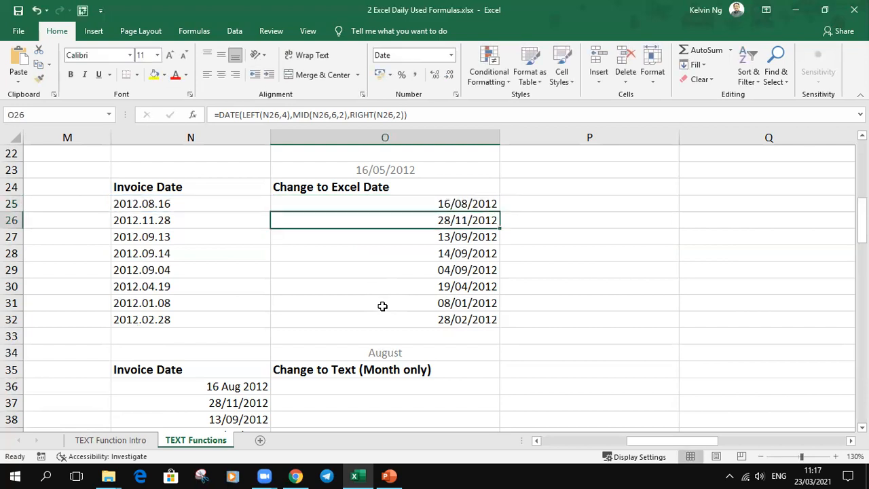
Start a TEXT formula in cell O36 under Change to Text (Month only), with N36 as the value argument.
scroll(569, 358, "down", 2)
scroll(569, 359, "down", 1)
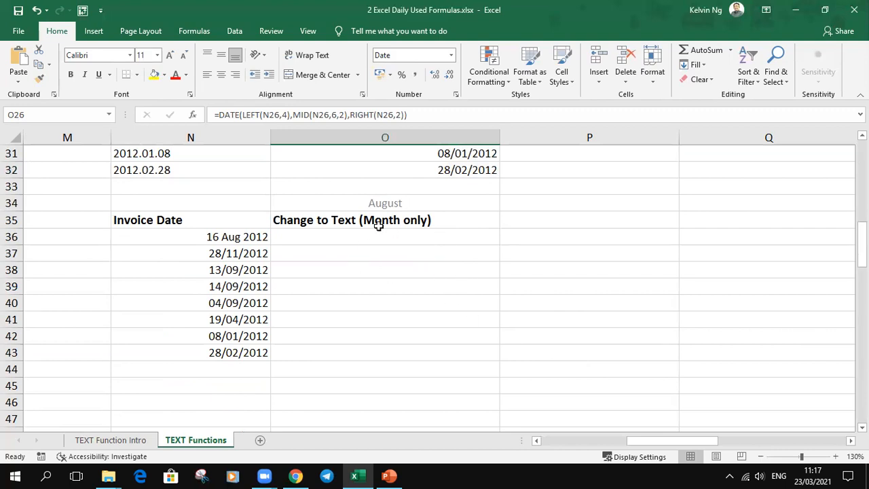
left_click_drag(256, 236, 265, 352)
left_click(349, 236)
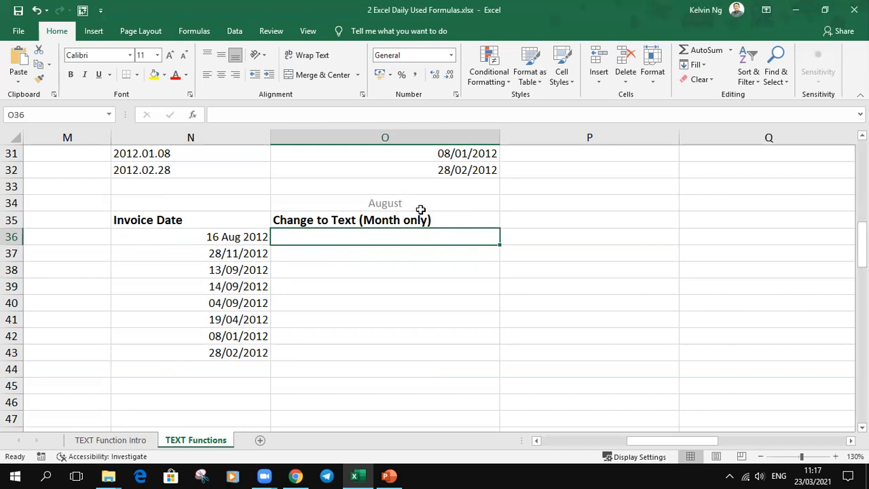
type("=text")
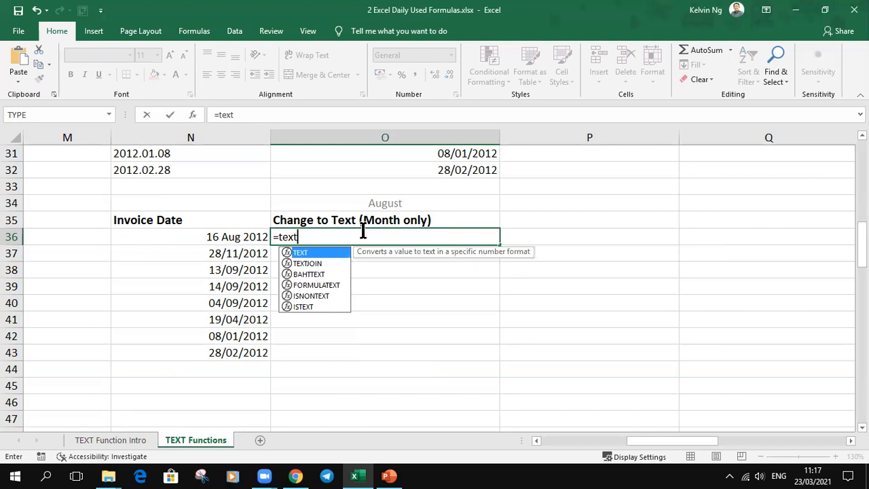
key("Tab")
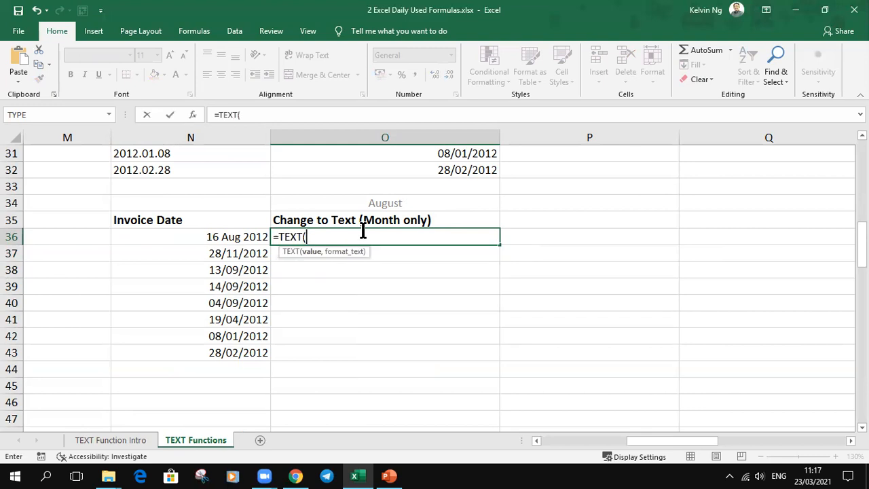
left_click(224, 239)
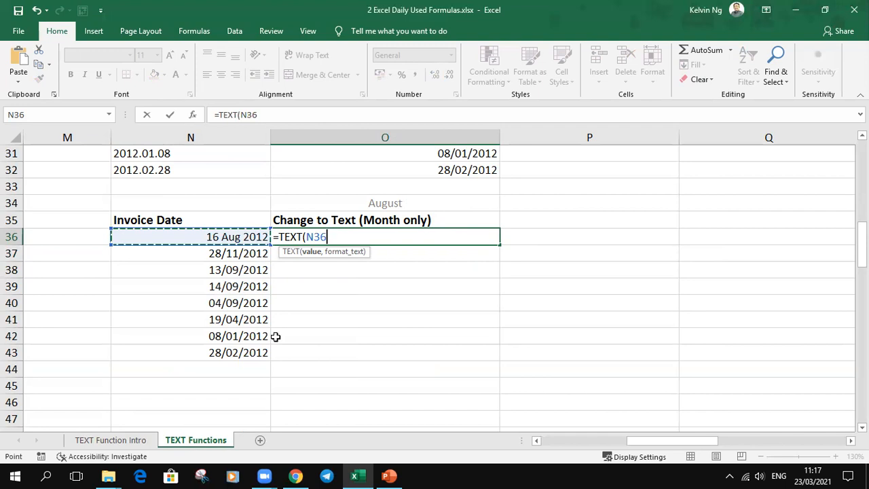
Complete the TEXT formula in O36 with "mmmm" as the format argument and fill it down through O43.
type(",\"")
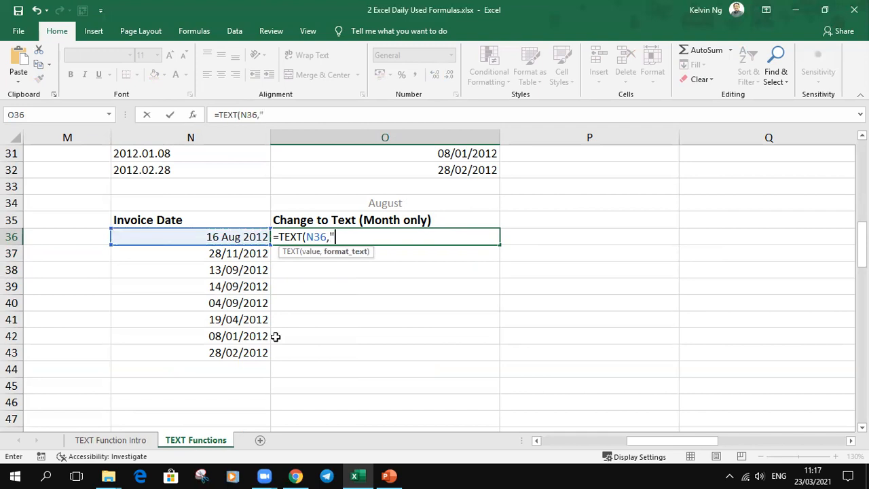
type("mmmm\"")
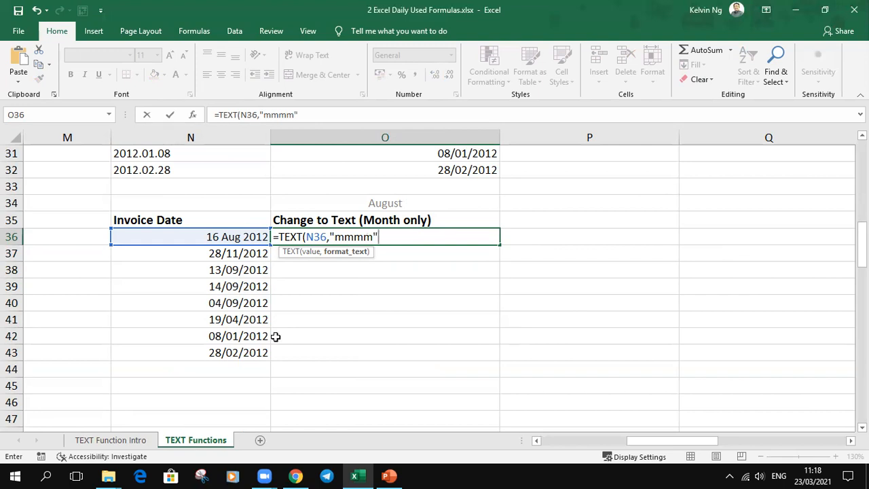
type(")")
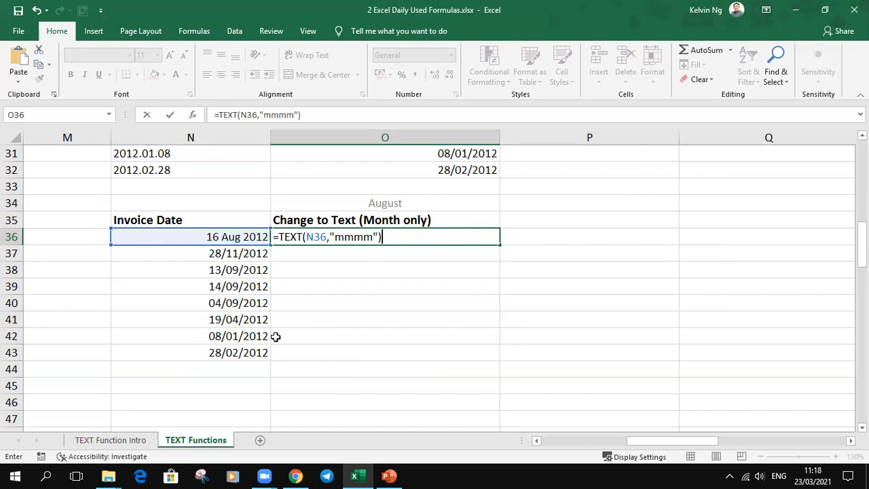
key("Return")
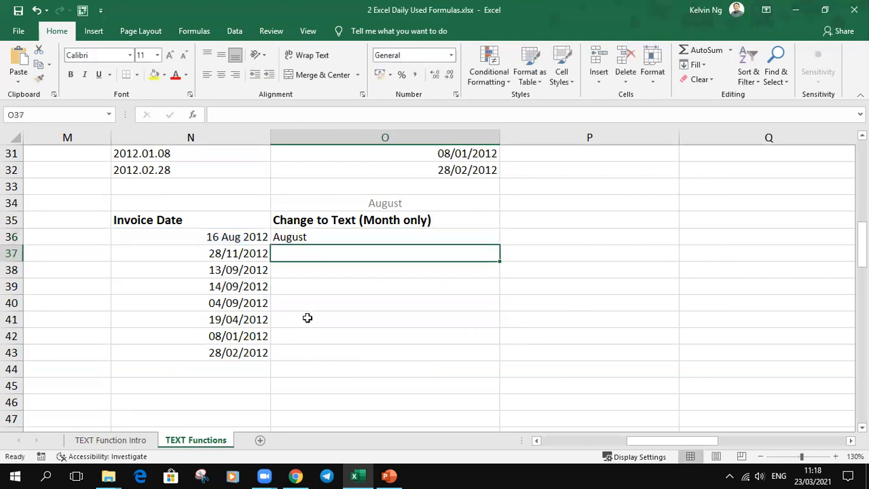
left_click(464, 234)
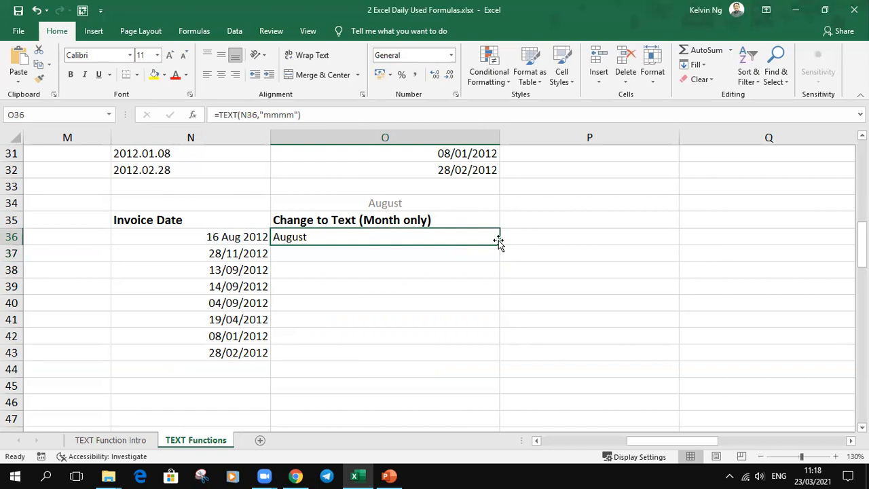
left_click_drag(500, 245, 500, 359)
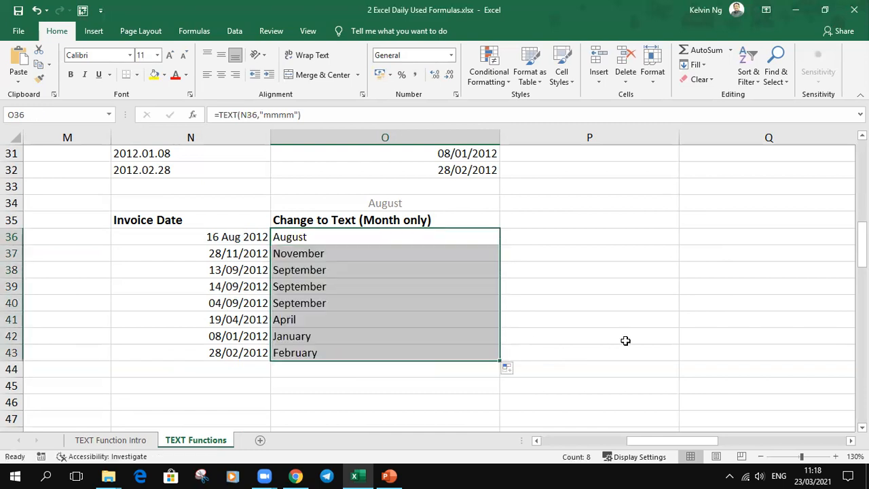